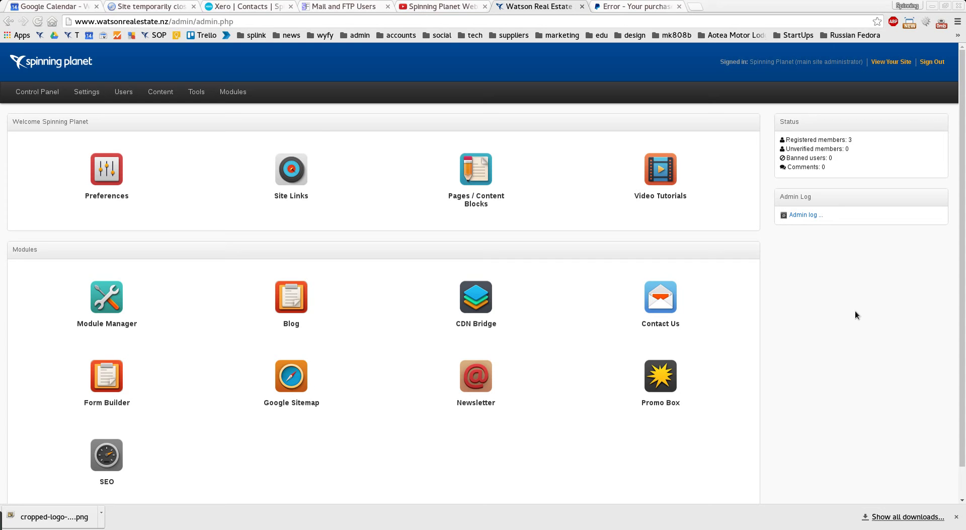
- Open the Form Builder module, look at its Preferences and Categories, then start a new form
click(113, 377)
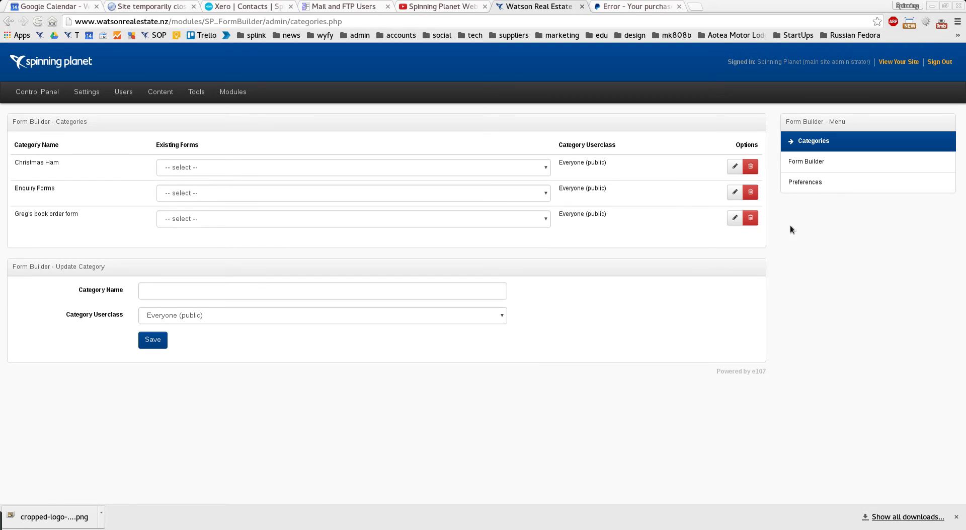
click(822, 182)
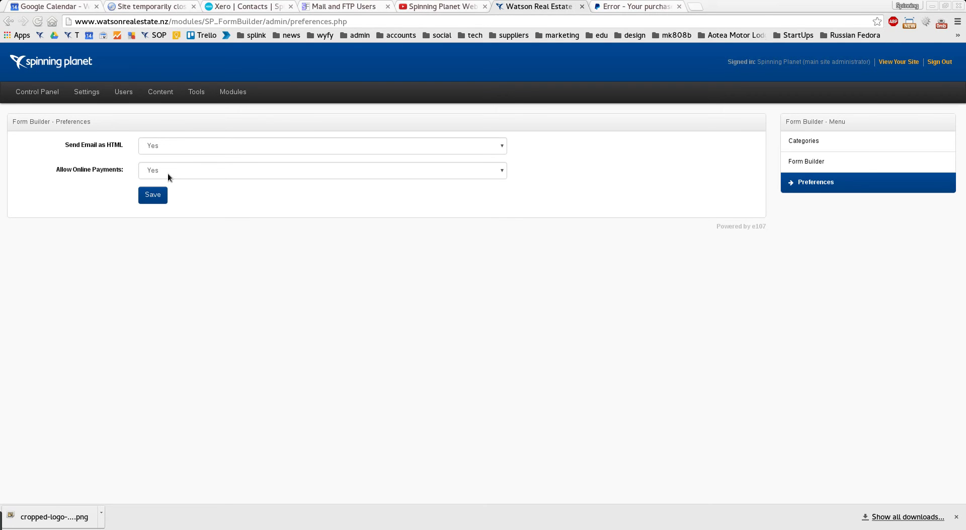
click(810, 145)
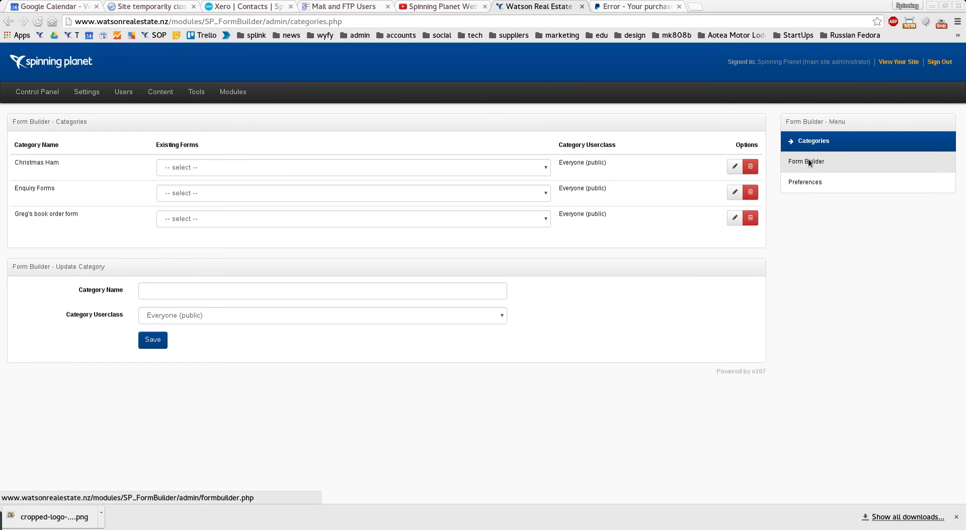
click(809, 162)
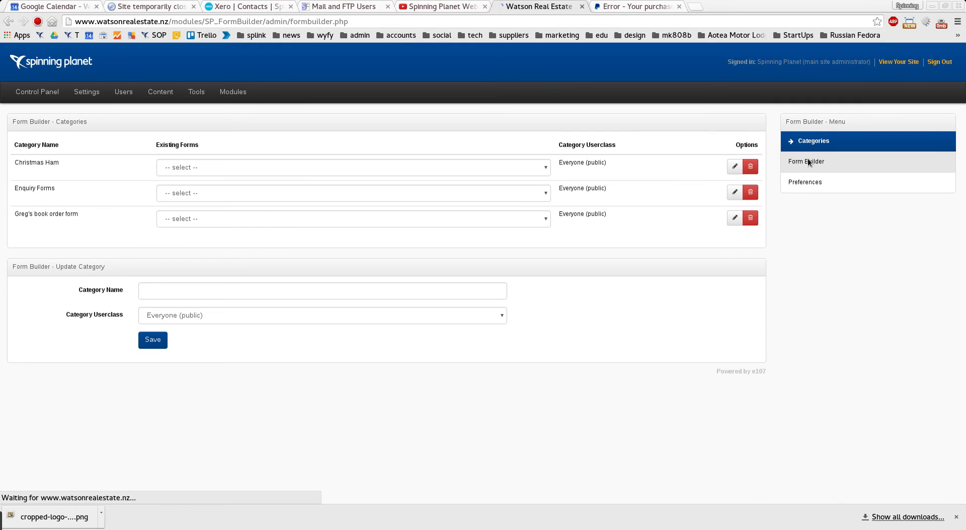
- Name the form 'Example E-Commerce Form' and set the Email to and Reply to fields to the support address
click(228, 177)
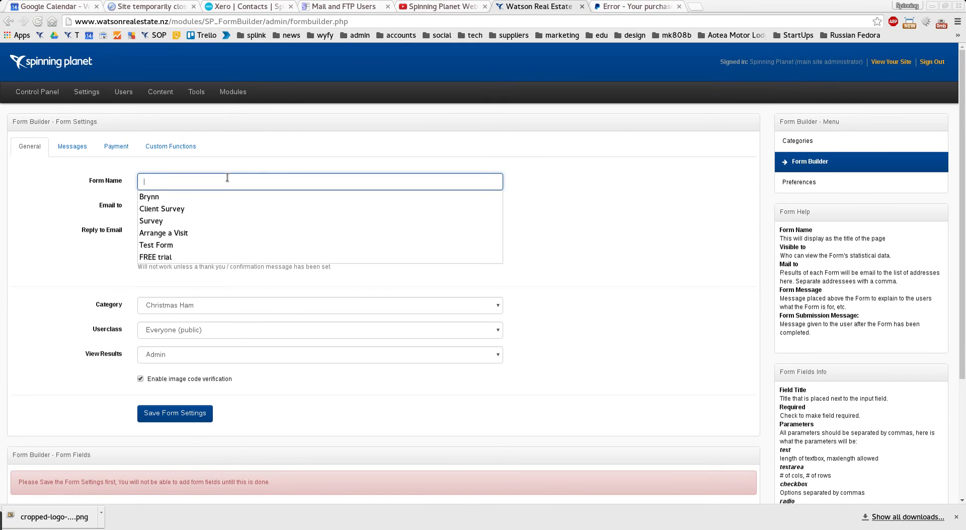
text(Ex)
click(229, 197)
click(207, 207)
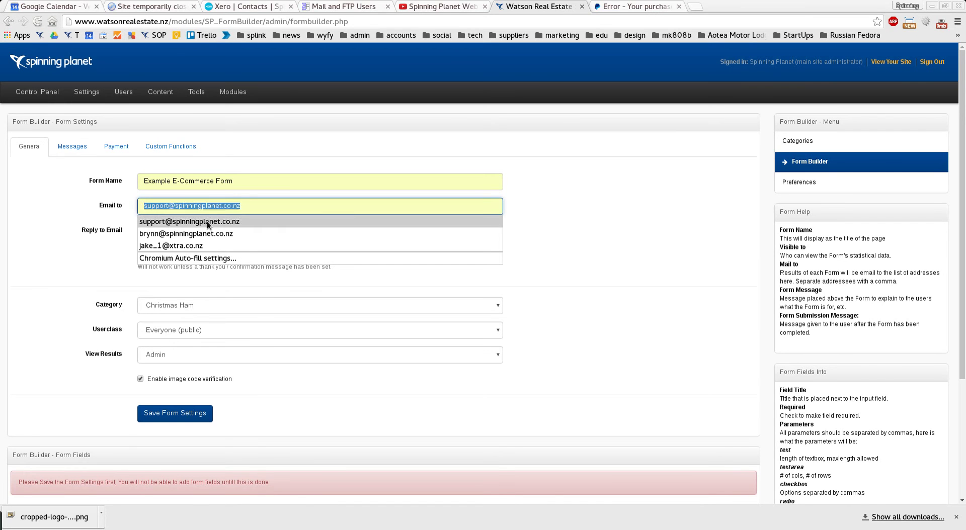
click(206, 222)
click(194, 231)
click(189, 246)
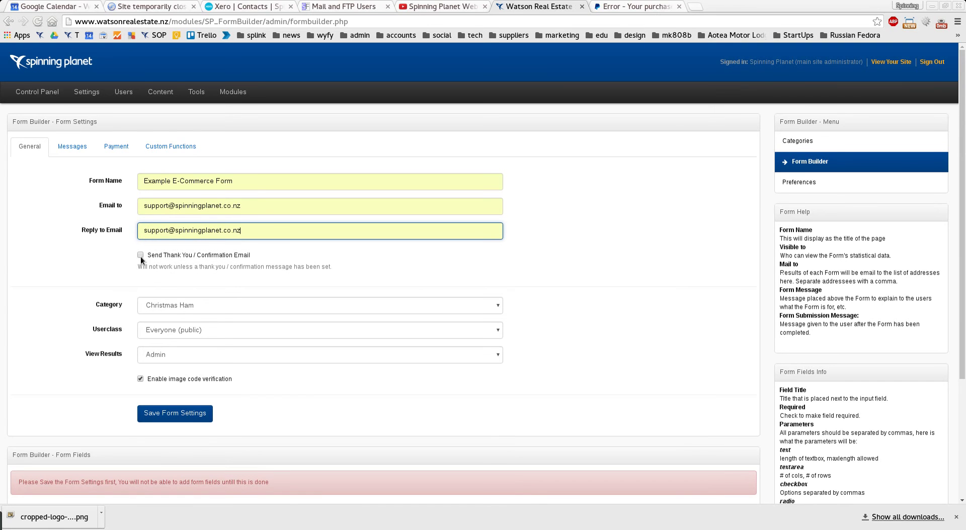
- Turn on the thank-you email, file it under the book order category, restrict it to Admin, and save
click(140, 255)
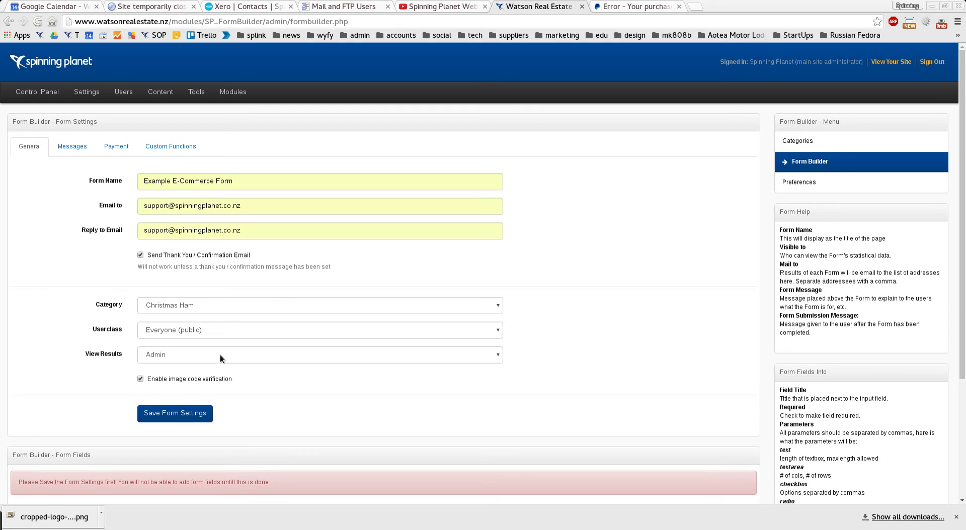
click(189, 307)
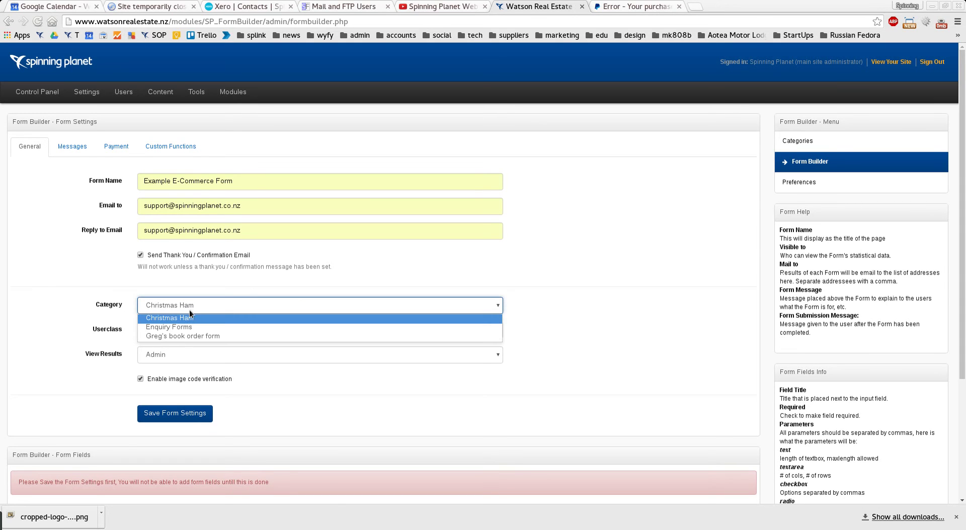
click(180, 334)
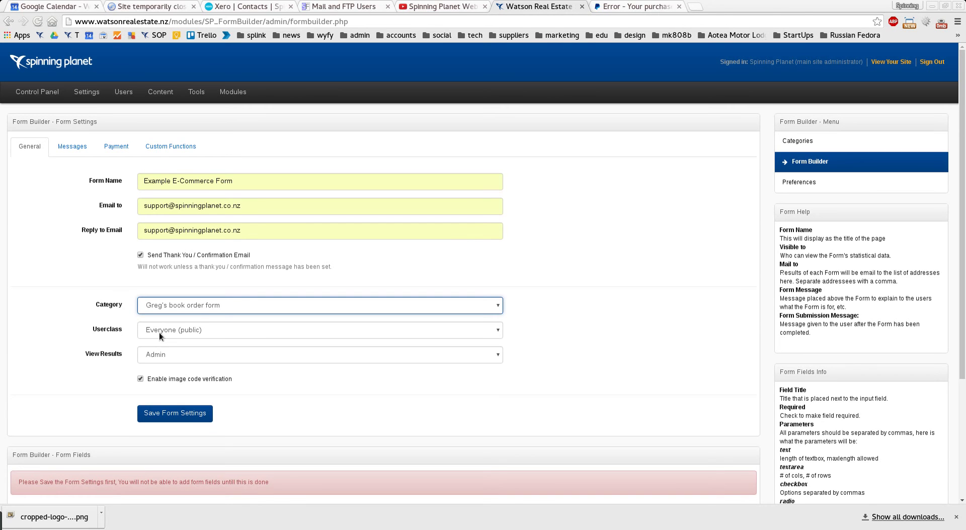
click(159, 334)
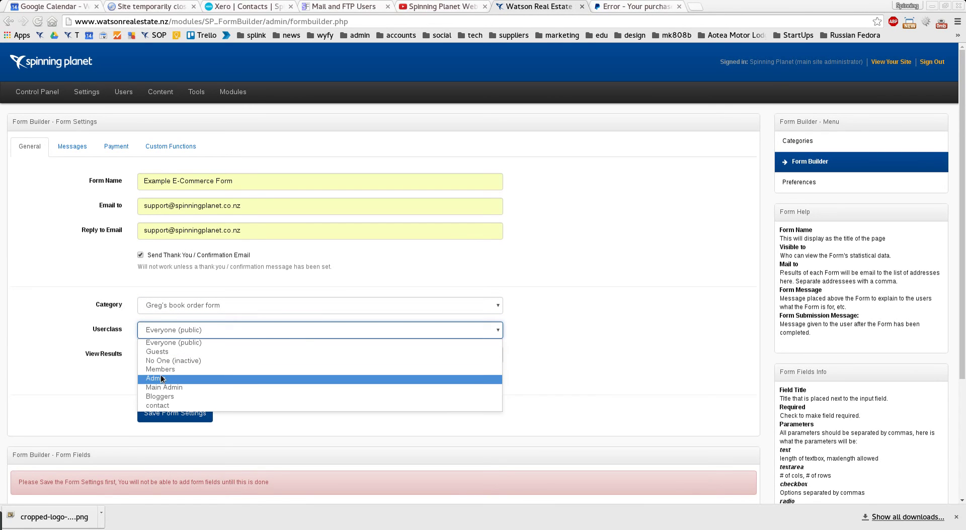
click(161, 376)
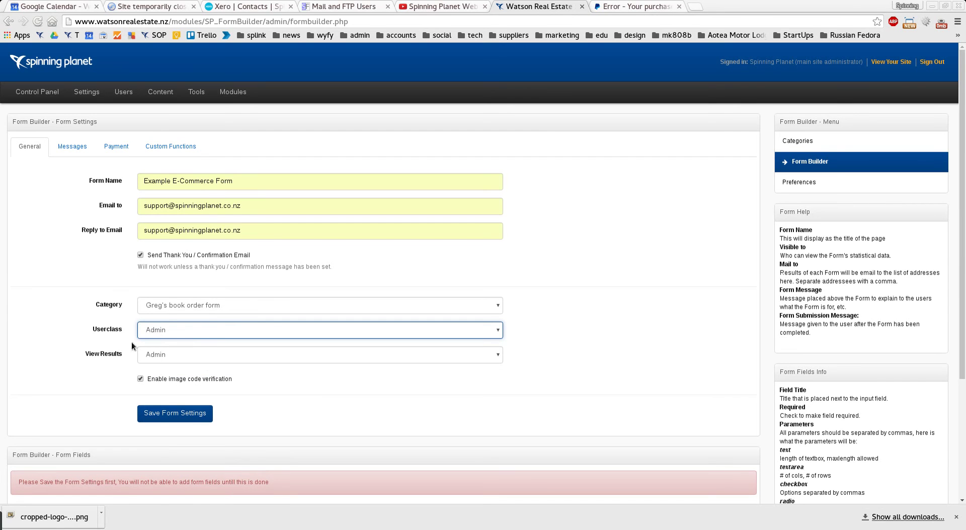
click(596, 355)
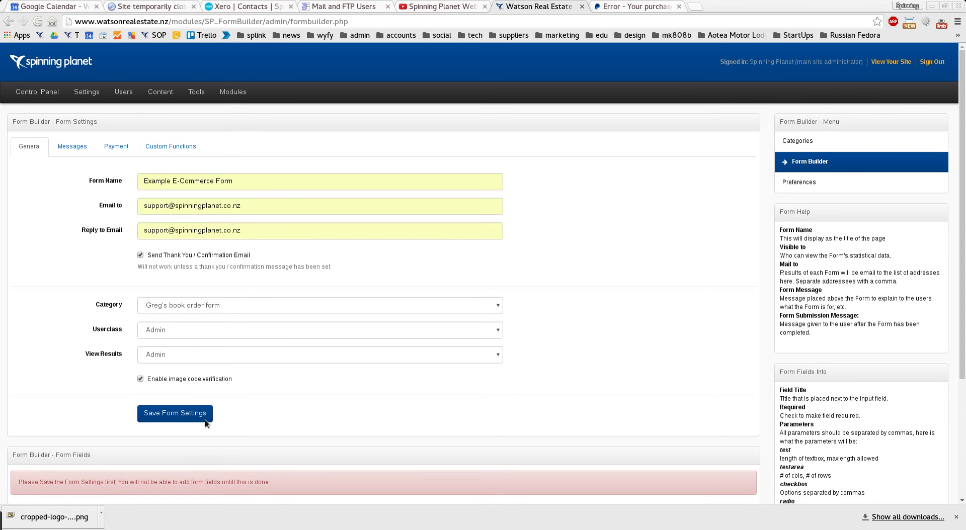
click(190, 416)
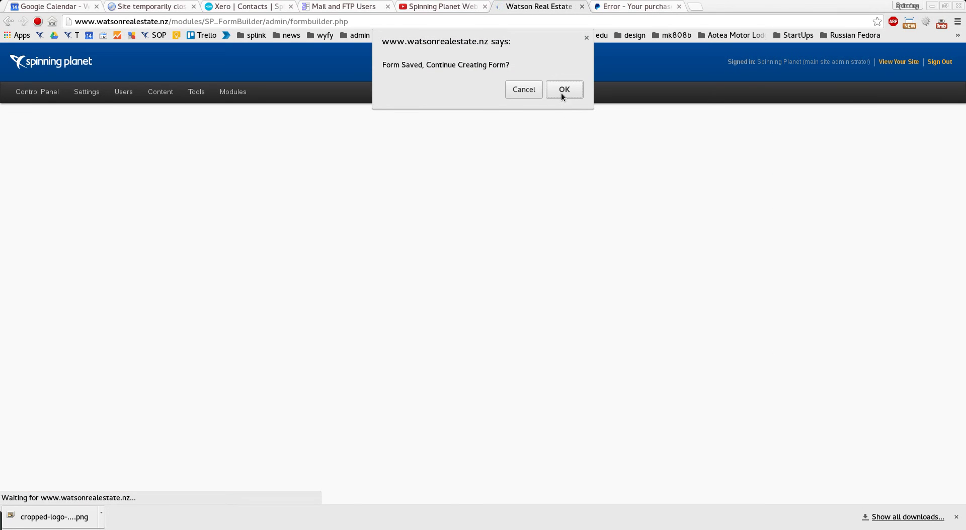
- Add a required text field named Name and save the form fields
click(561, 94)
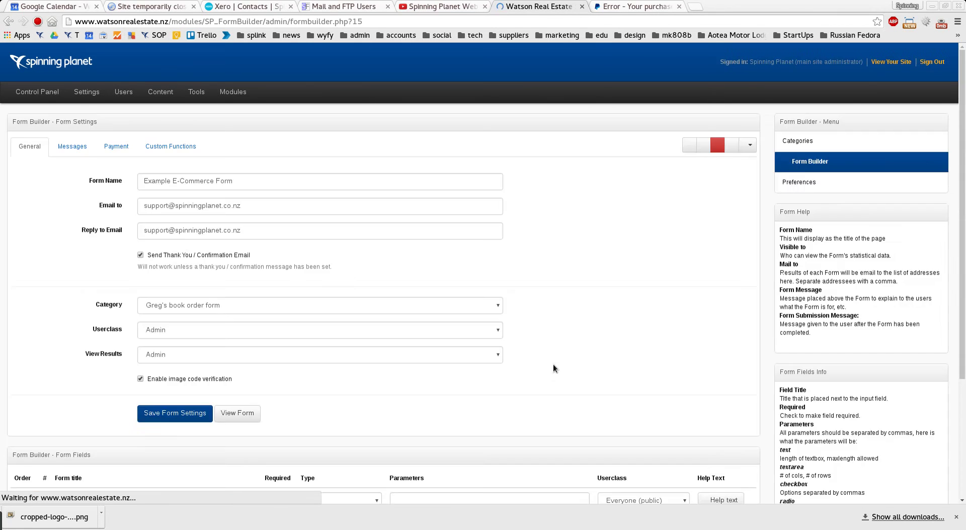
scroll(551, 365, down, 4)
click(144, 394)
text(Name)
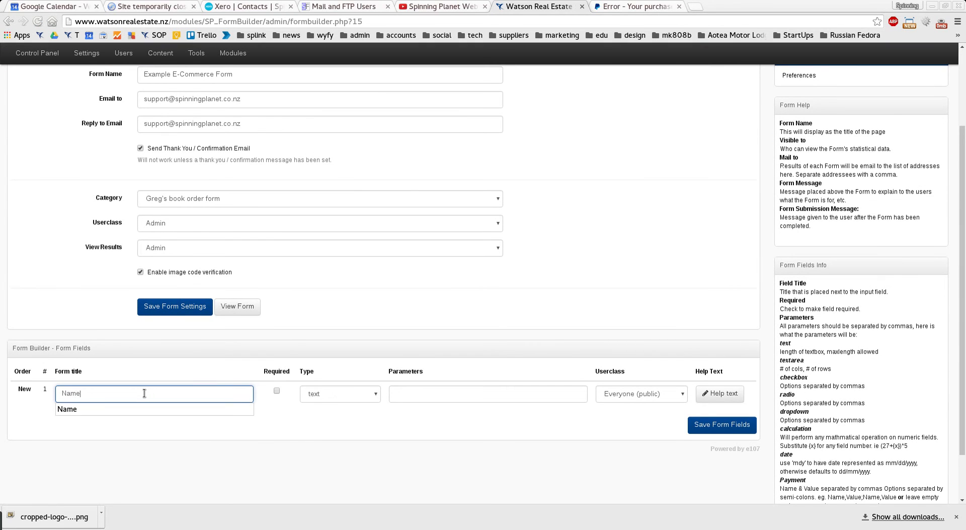
click(277, 390)
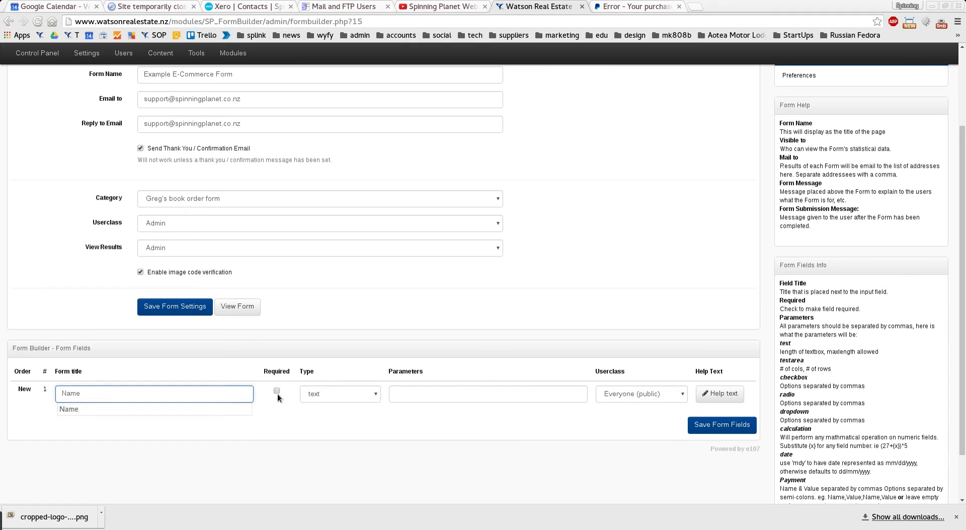
click(688, 432)
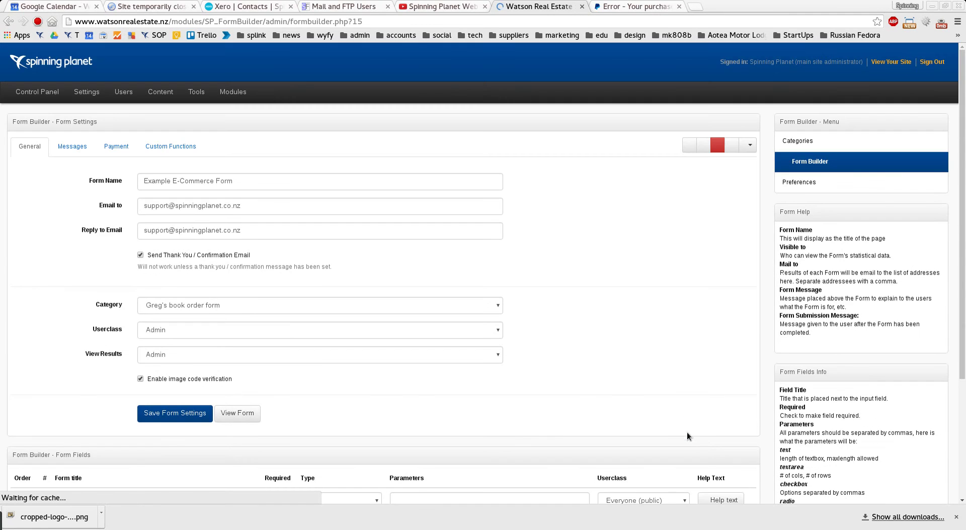
- Add a required field named Email with type email and save it
scroll(180, 445, down, 3)
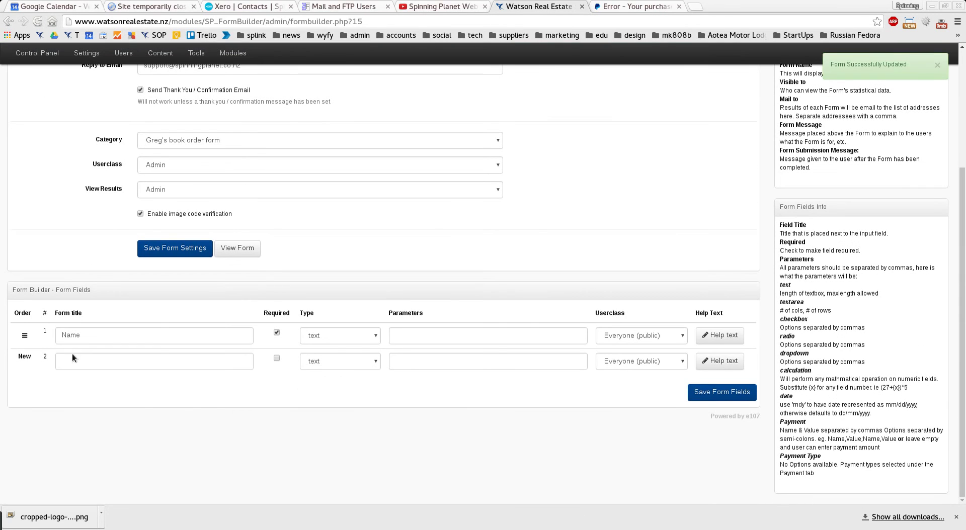
click(72, 355)
text(Email)
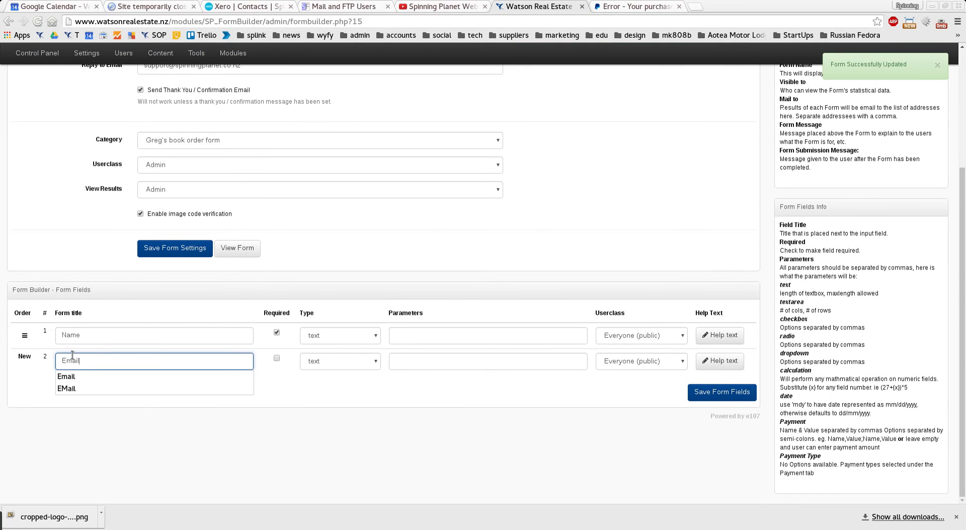
click(276, 359)
click(334, 360)
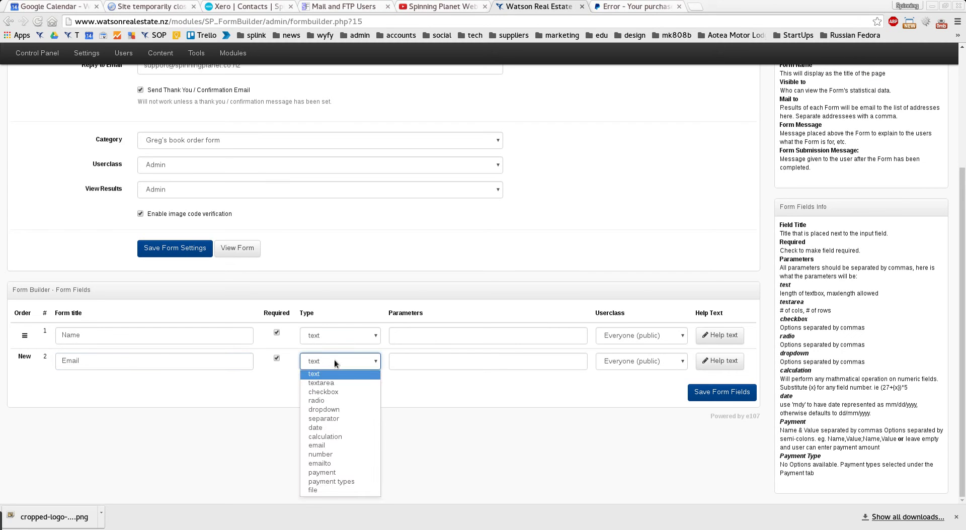
click(354, 447)
click(741, 393)
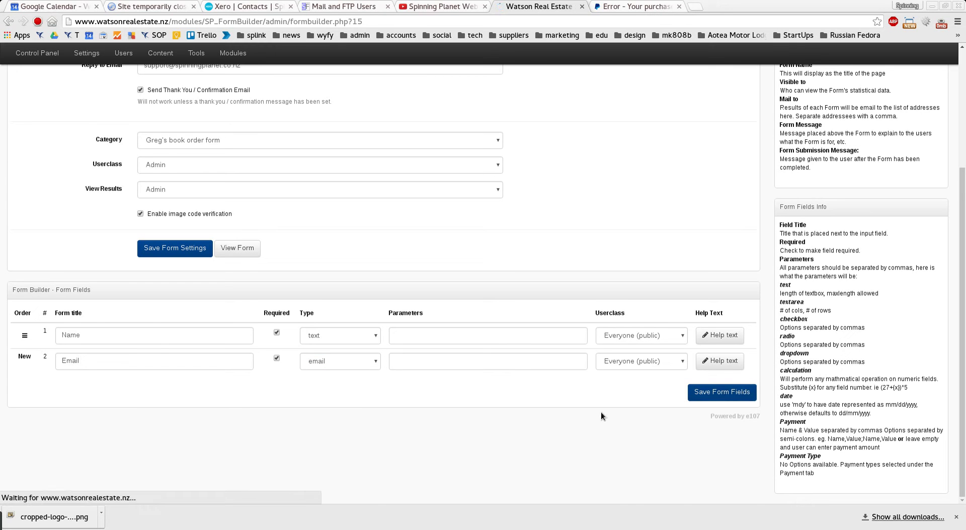
scroll(287, 392, down, 3)
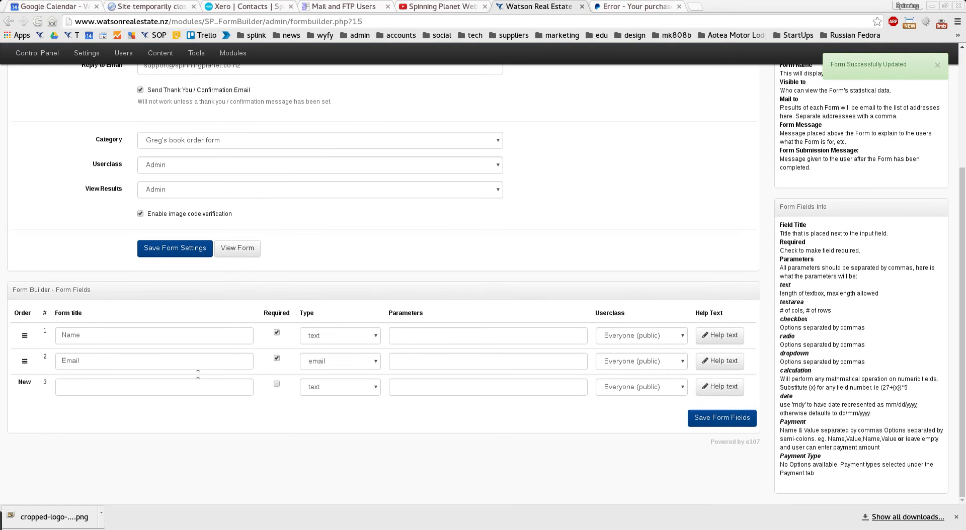
- Add a required textarea field named Address and save it
click(142, 387)
text(Address)
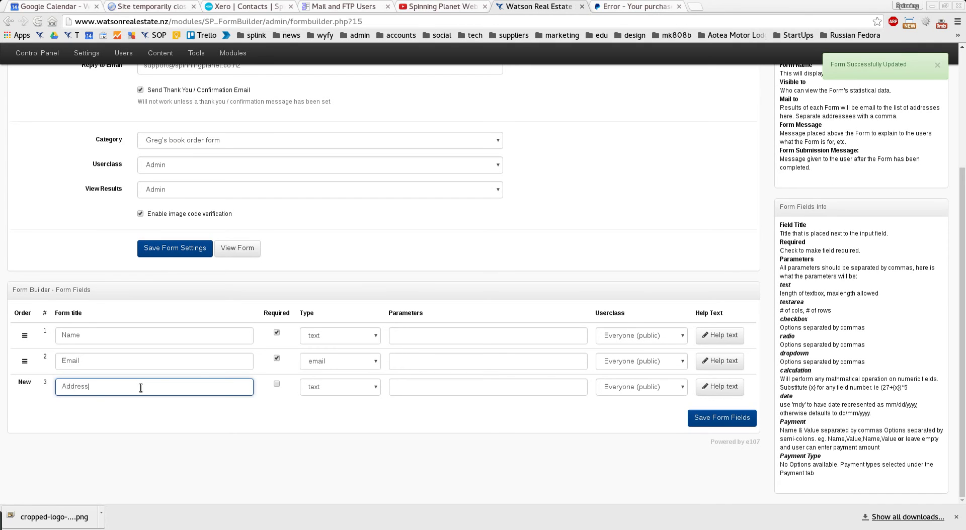
click(326, 390)
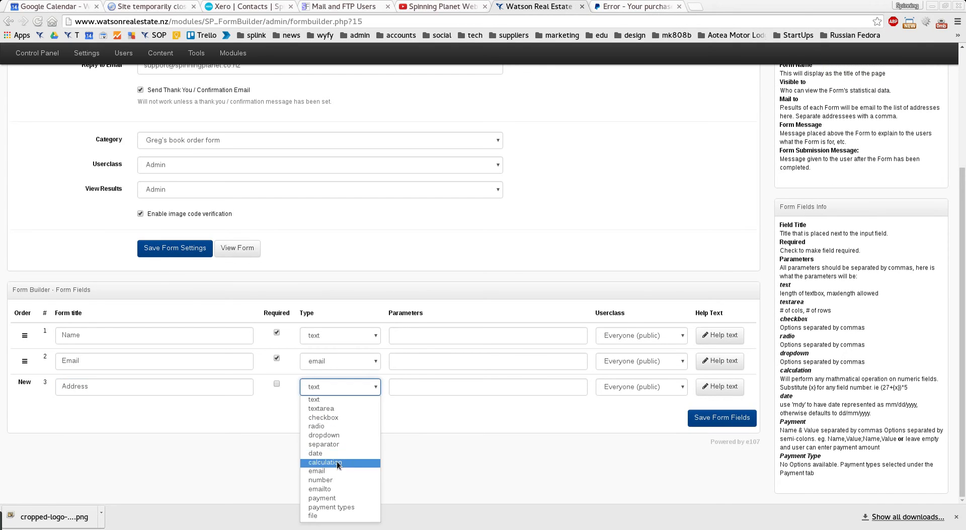
click(340, 409)
click(277, 386)
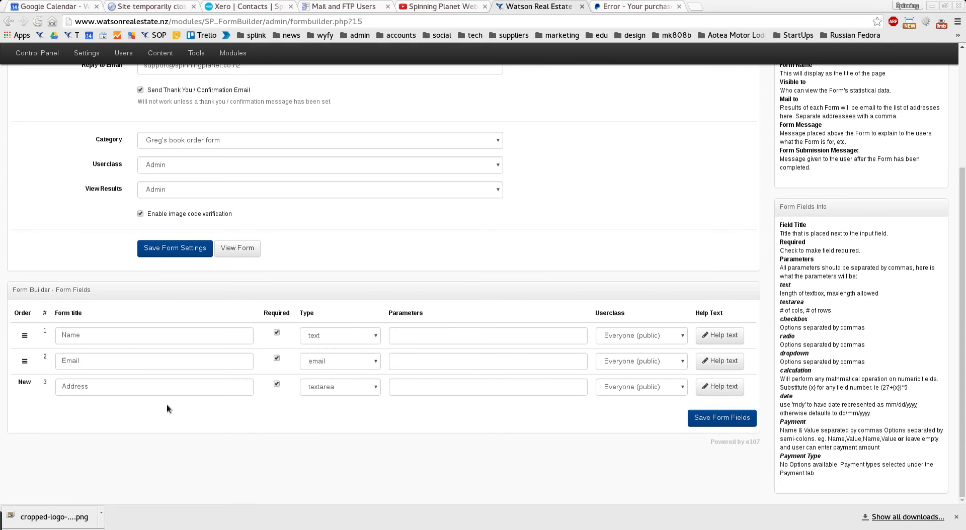
click(729, 421)
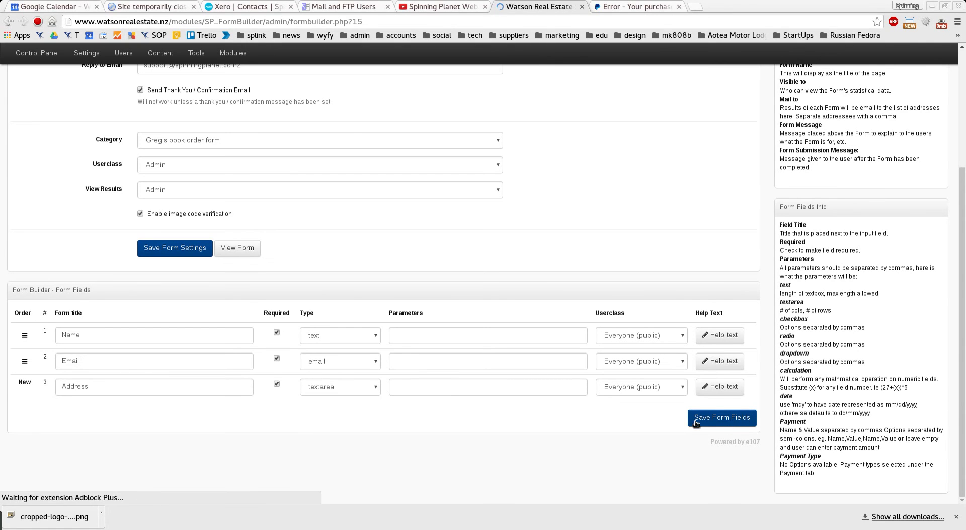
- Add a payment field named Cost with parameters 'Buy 1 book,50' and 'Buy 2 books,90'
scroll(476, 448, down, 3)
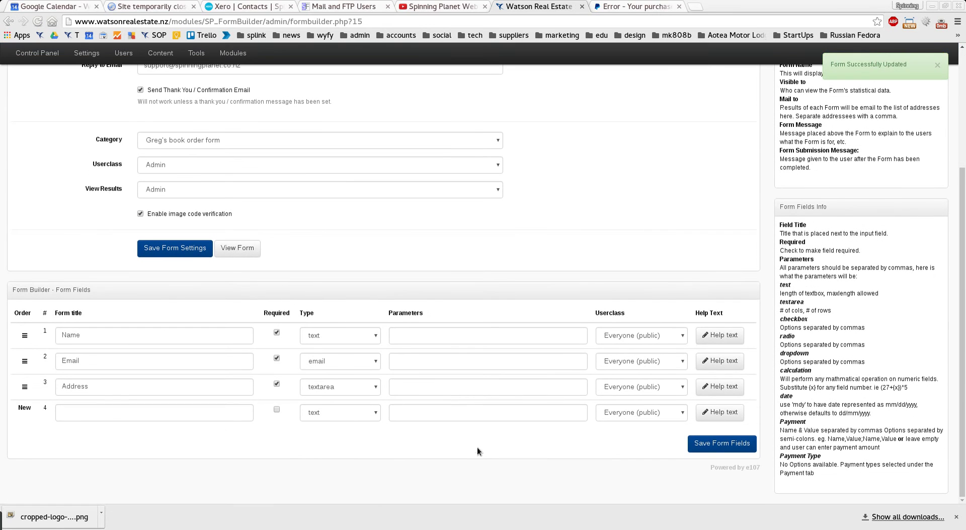
click(197, 409)
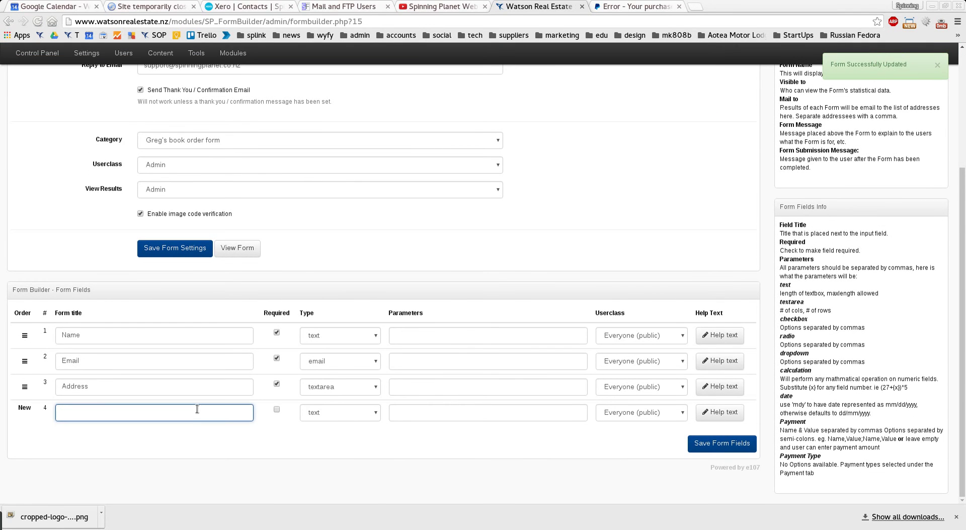
text(Cost)
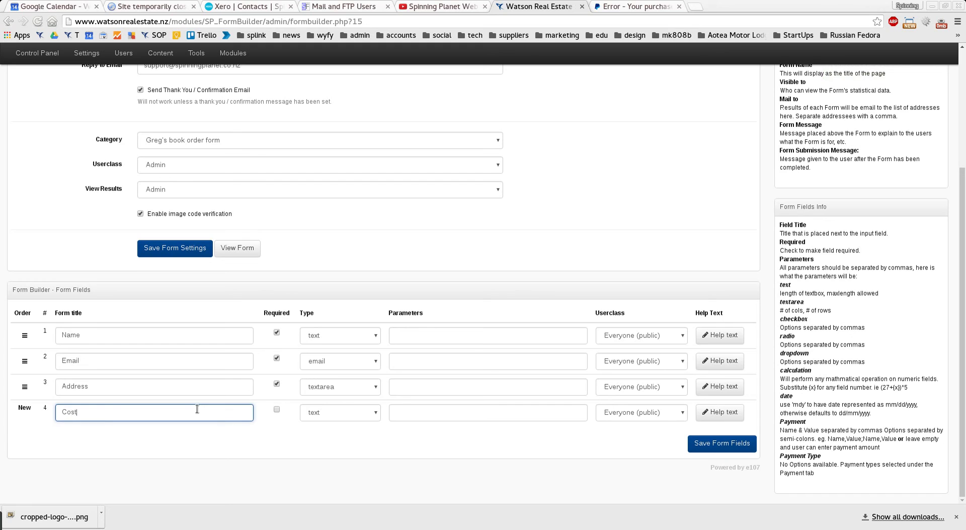
click(360, 418)
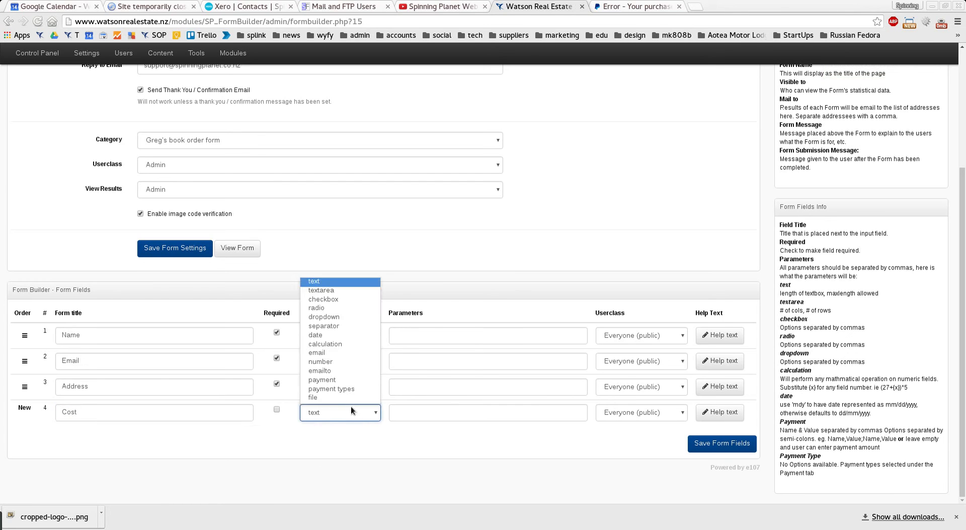
click(342, 381)
click(421, 417)
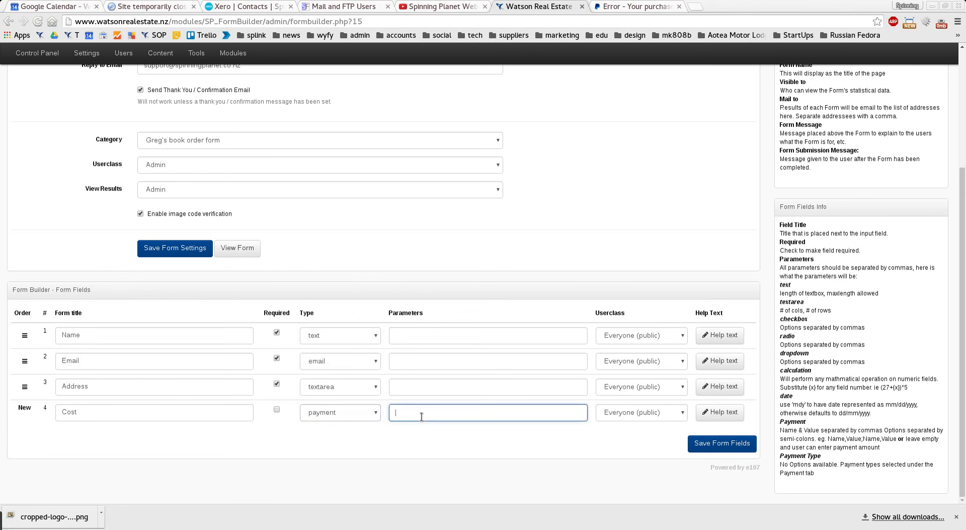
text(Buy 1 book,50)
text(Buy 2 books)
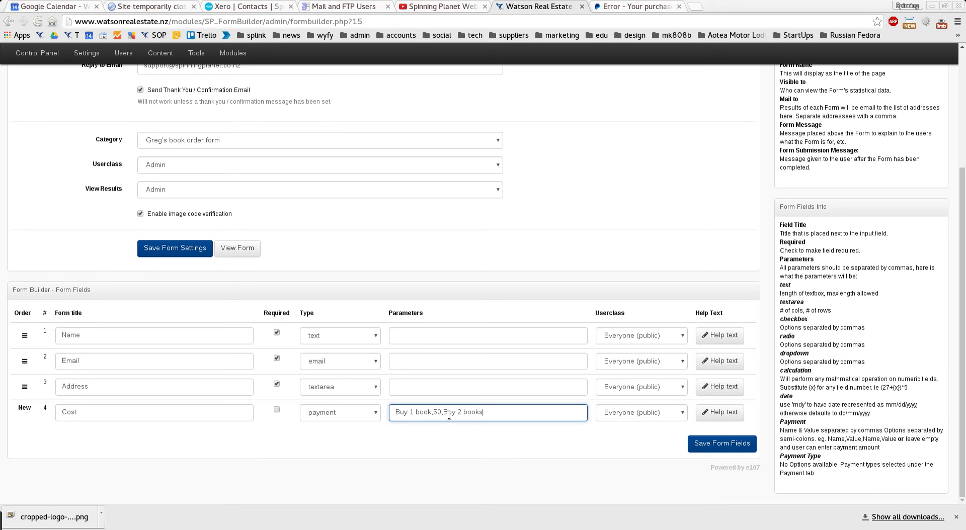
text(,100)
key(BackSpace)
key(BackSpace)
key(BackSpace)
text(90)
key(BackSpace)
- Separate the Cost options with ';', save, then add and save a payment types field titled Payment
text(;)
click(713, 444)
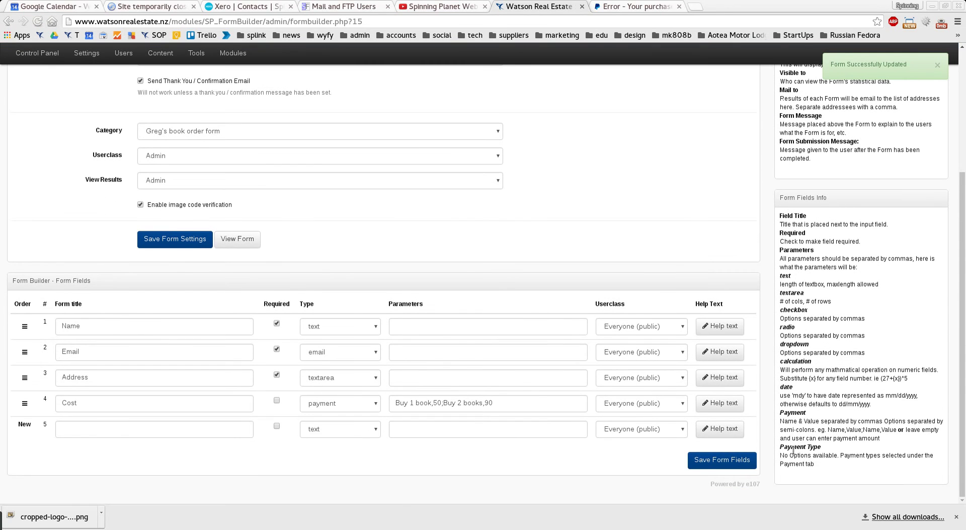
click(350, 428)
click(345, 407)
click(71, 429)
text(Payment)
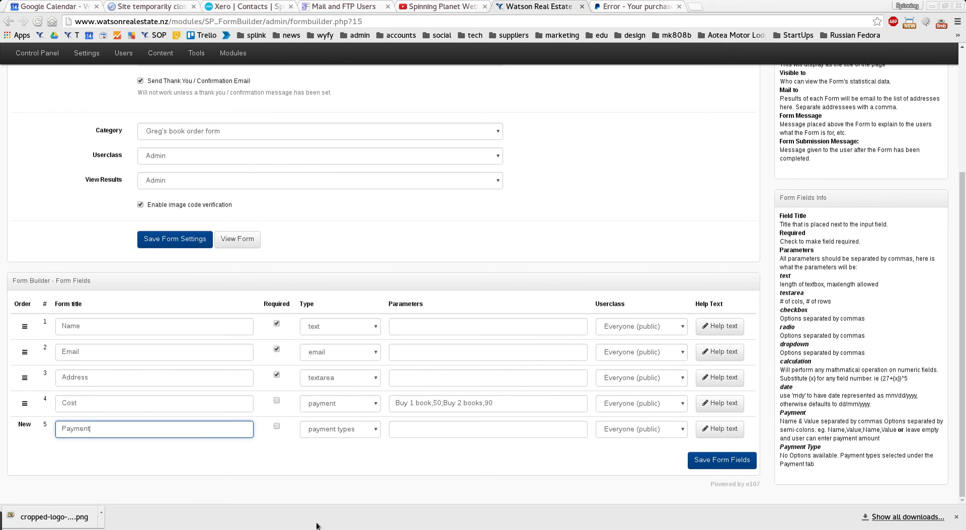
click(699, 461)
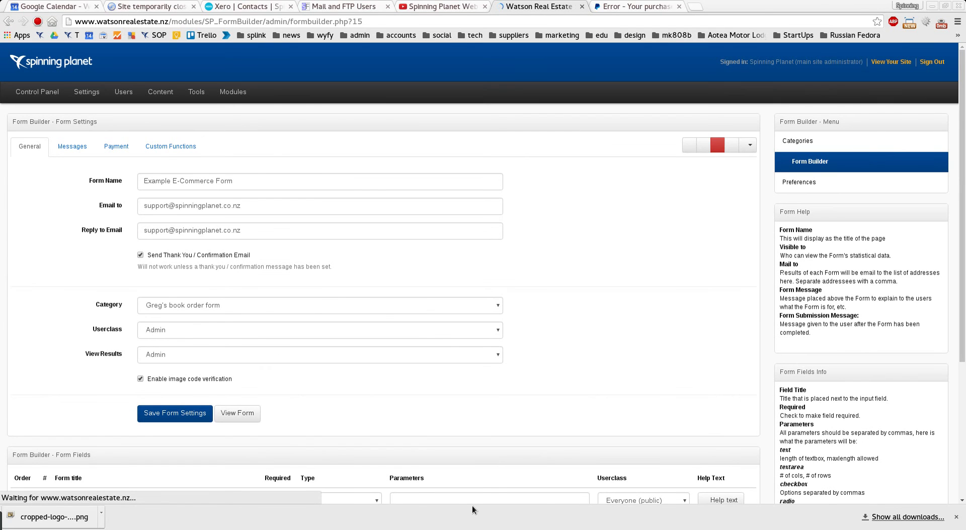
scroll(458, 452, down, 2)
scroll(460, 445, down, 3)
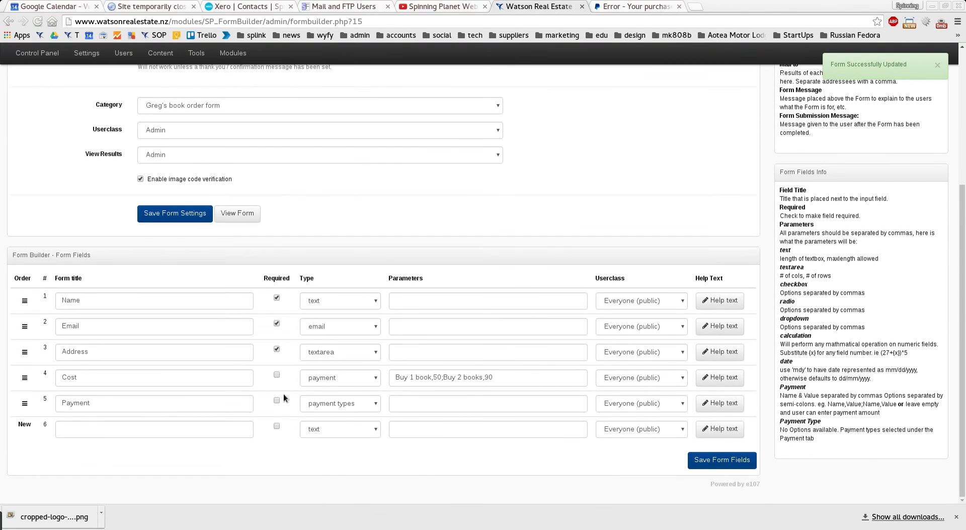
scroll(286, 365, up, 4)
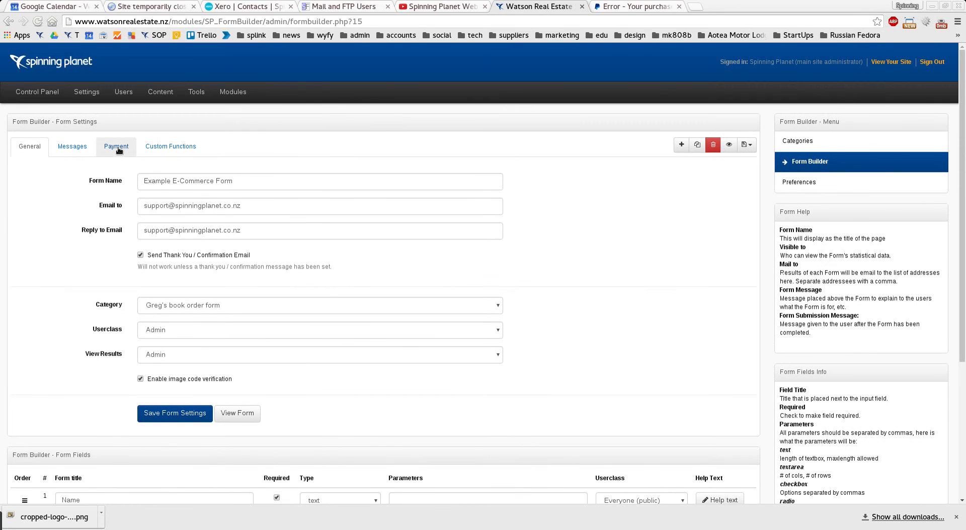
- On the Payment tab, enable Paypal / Credit Card, enter the billing login e-mail, and save the settings
click(118, 148)
click(142, 180)
click(175, 308)
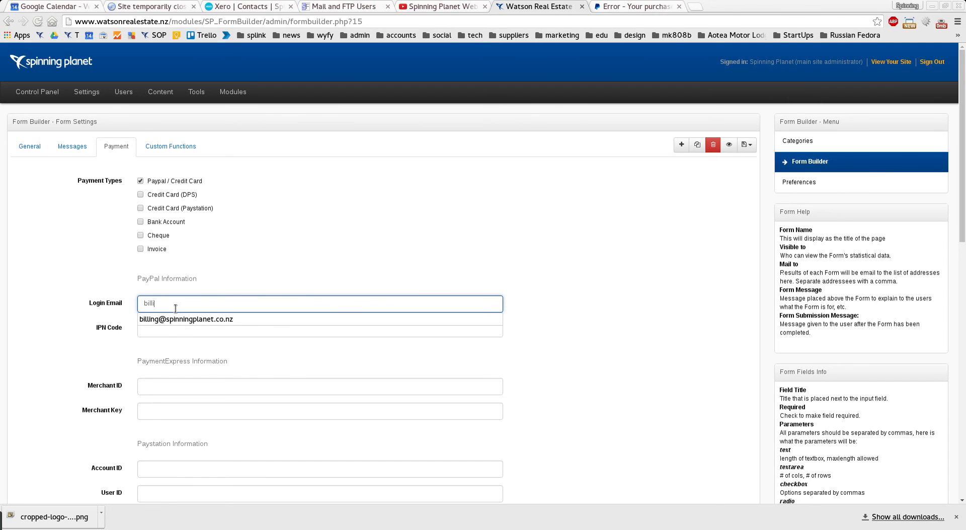
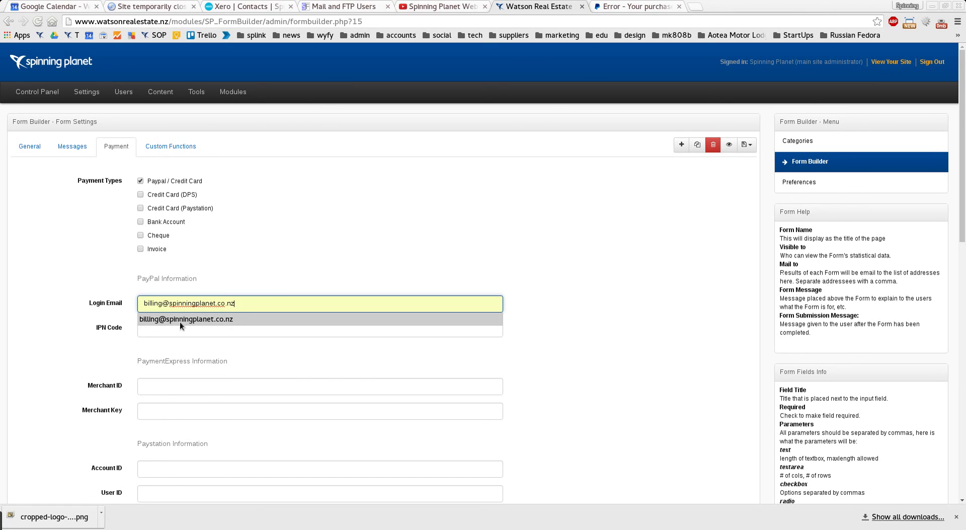
click(180, 321)
click(294, 335)
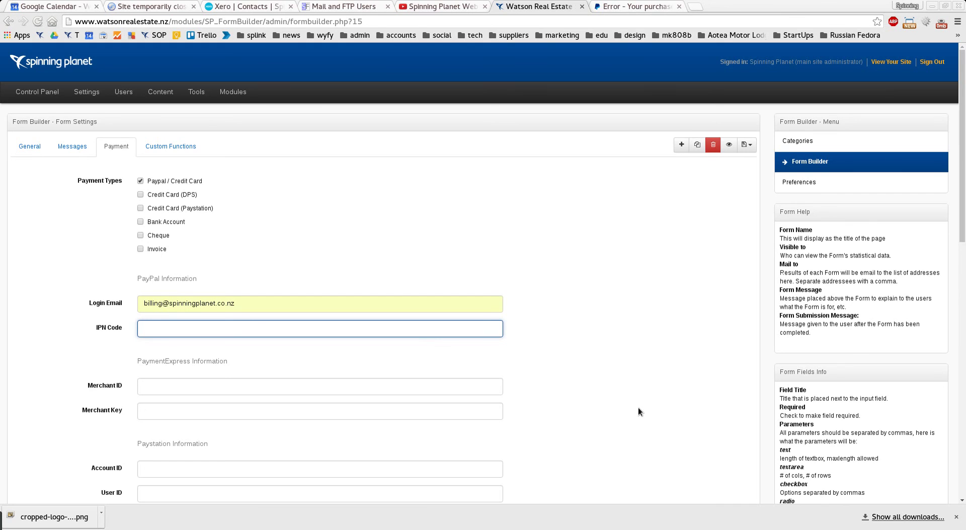
scroll(638, 405, down, 10)
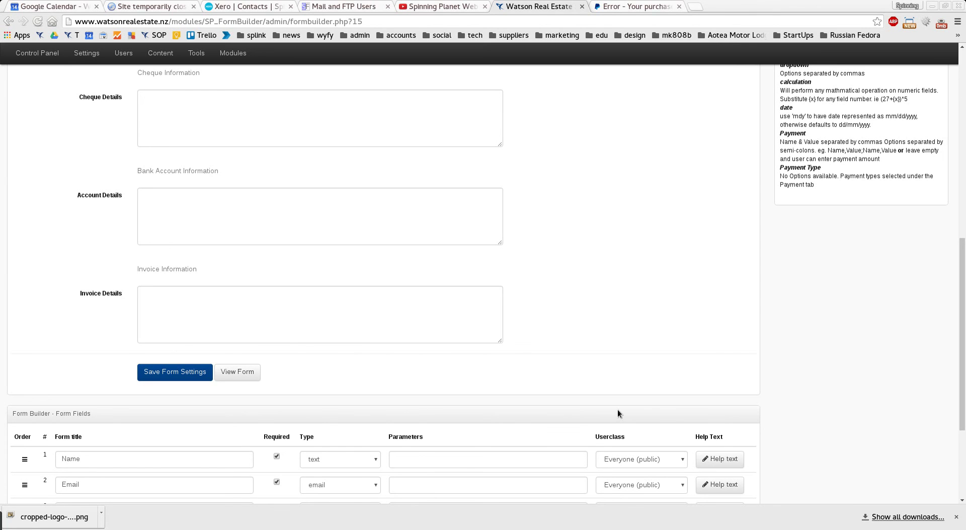
scroll(617, 417, up, 6)
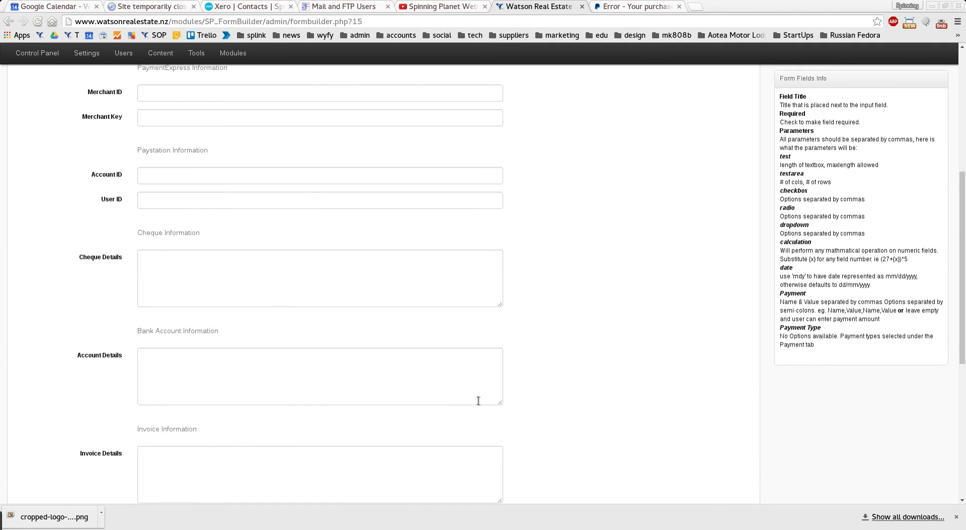
scroll(478, 401, down, 7)
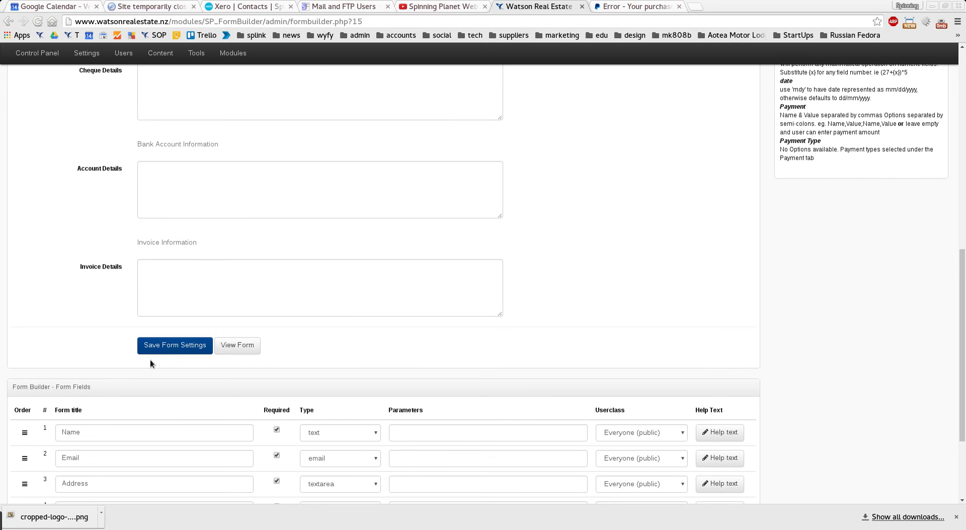
click(170, 349)
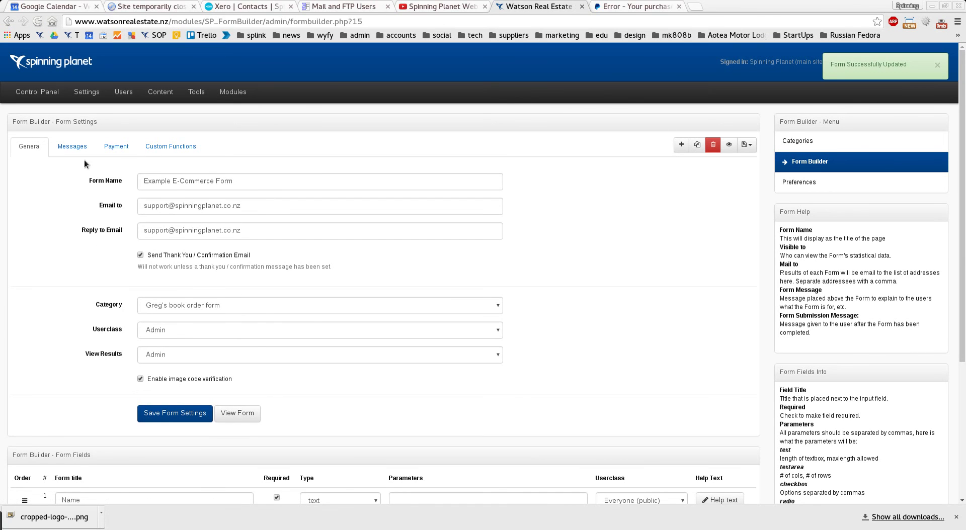
- Enter a buy-the-book intro, the 'One of our staff will contact you soon' thank-you page message, and the shipping confirmation, then save
click(70, 148)
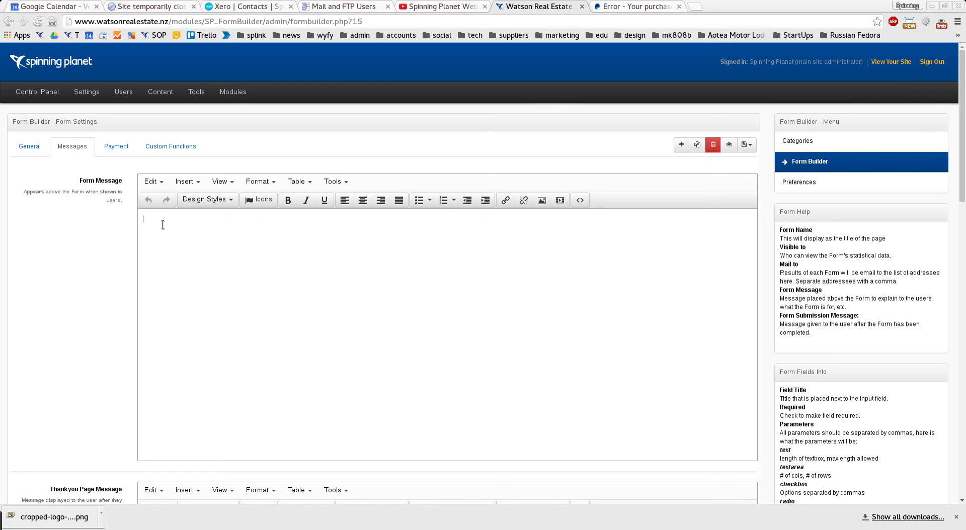
text(Buy Greg's book)
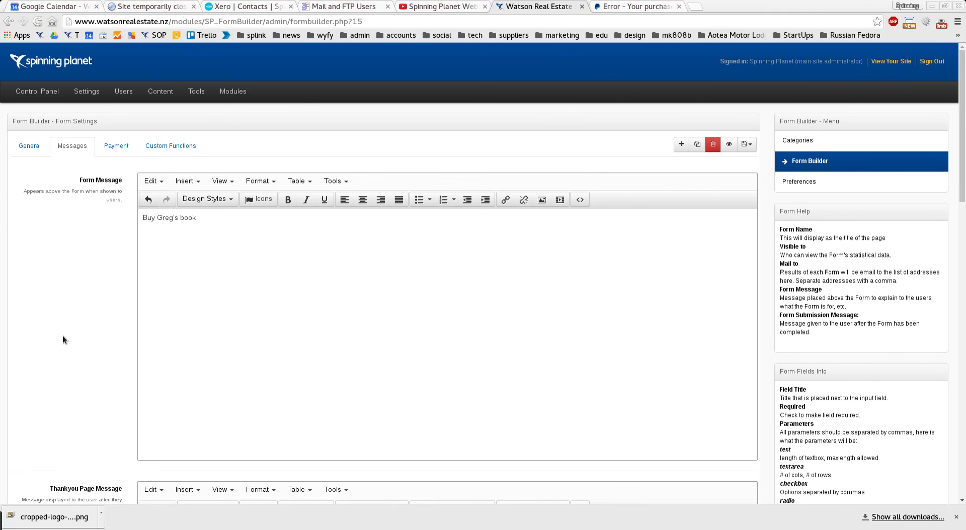
scroll(62, 336, down, 6)
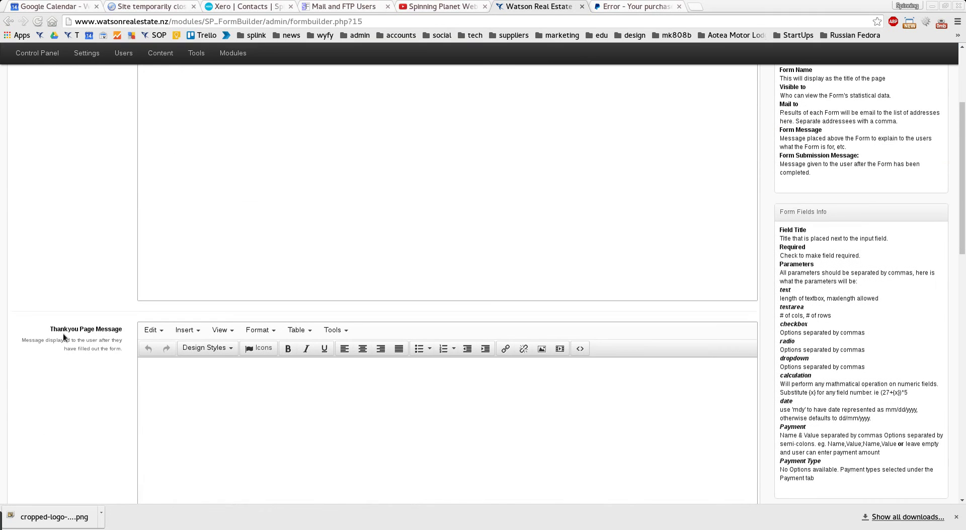
click(183, 376)
text(Thank you )
text( One of our staff will contact you soon.)
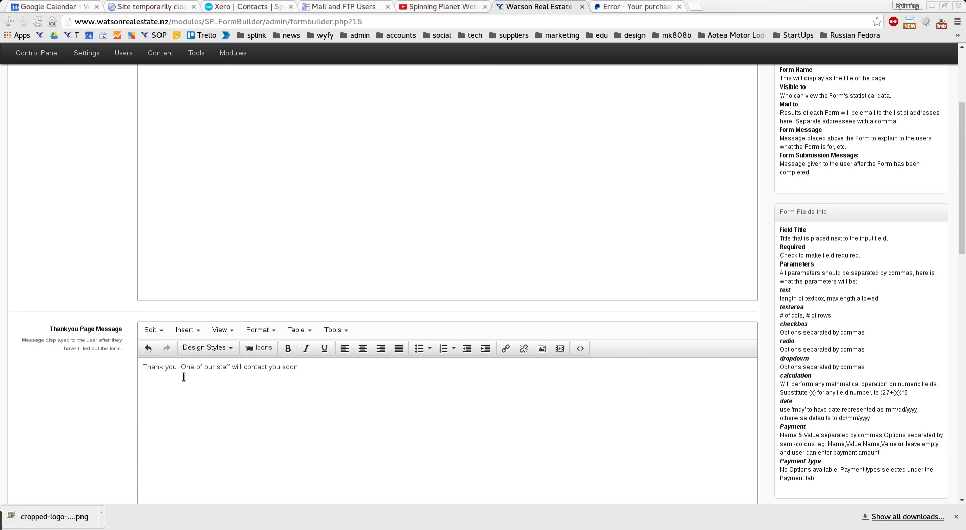
scroll(34, 370, down, 10)
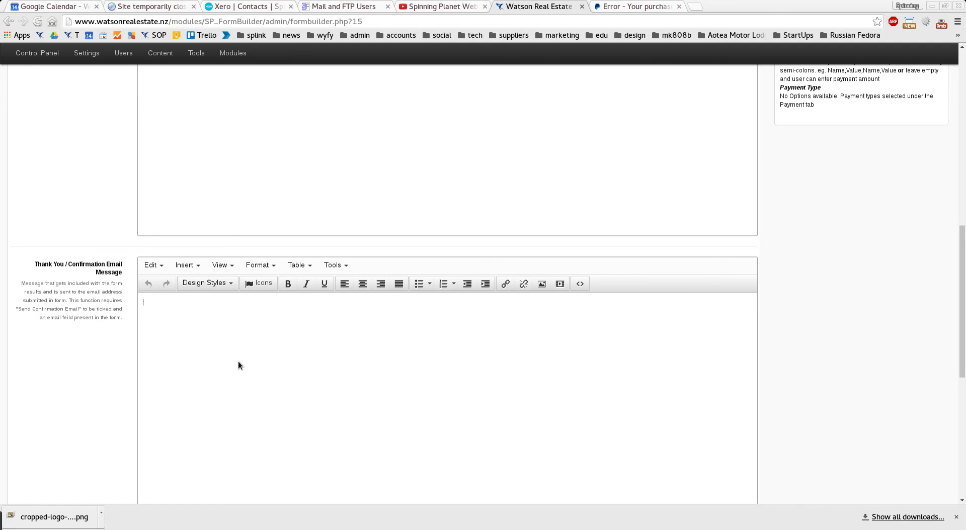
text(THank you. Your book will be sent sho)
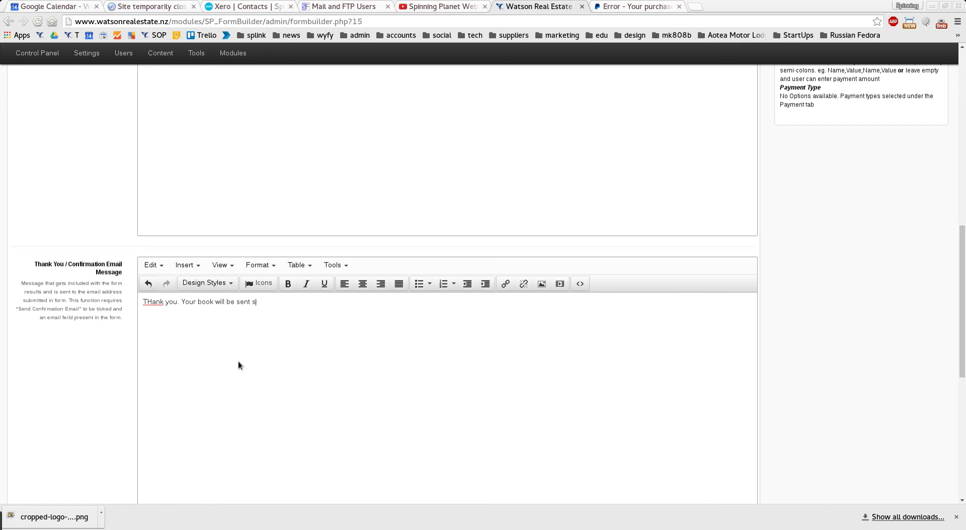
text(rtly.)
scroll(118, 376, down, 10)
click(191, 212)
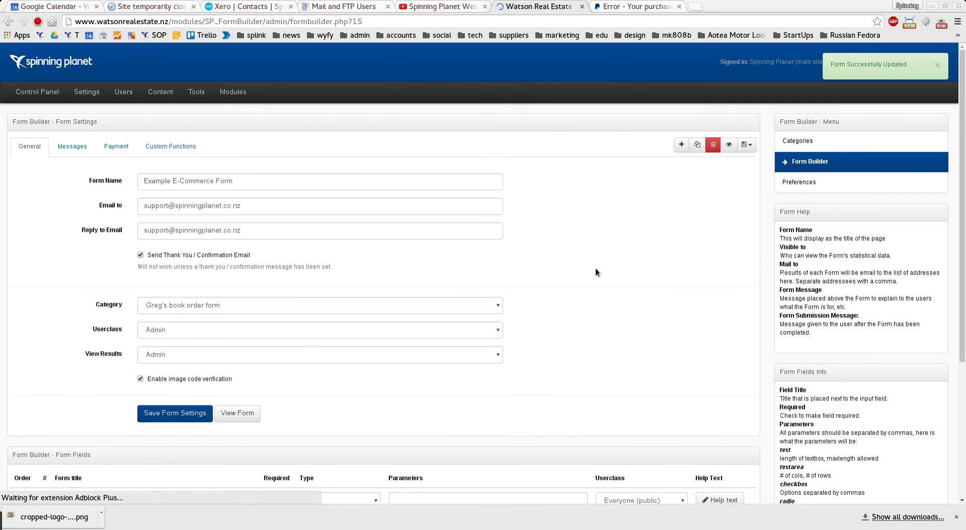
- On the live form, autofill the buyer's name and e-mail, type a street address, and enter the verification code
click(231, 416)
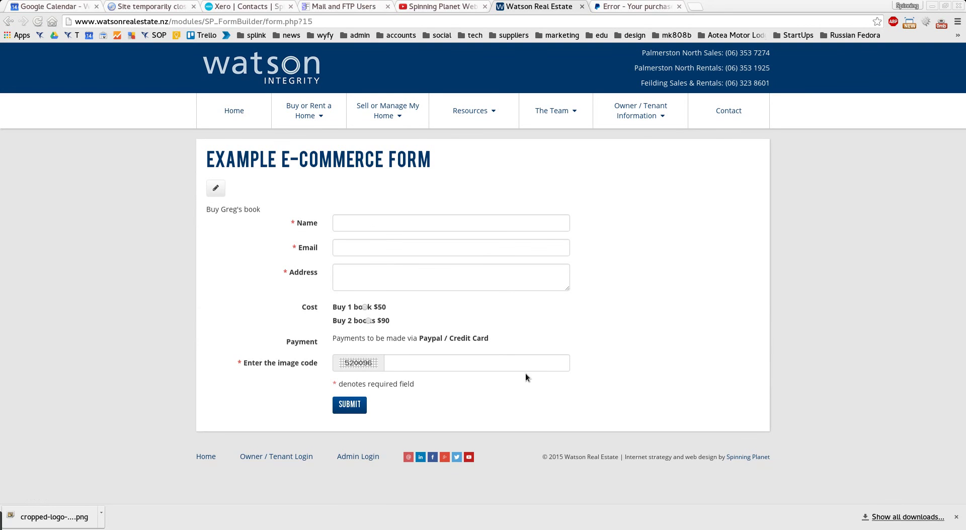
click(367, 224)
click(367, 238)
click(361, 247)
click(363, 263)
click(339, 282)
text(123 )
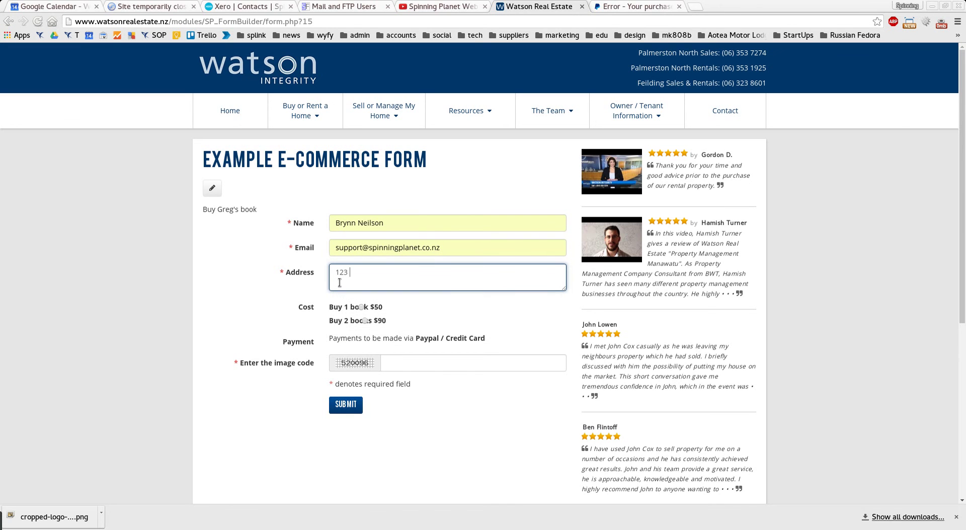
text(house)
click(360, 316)
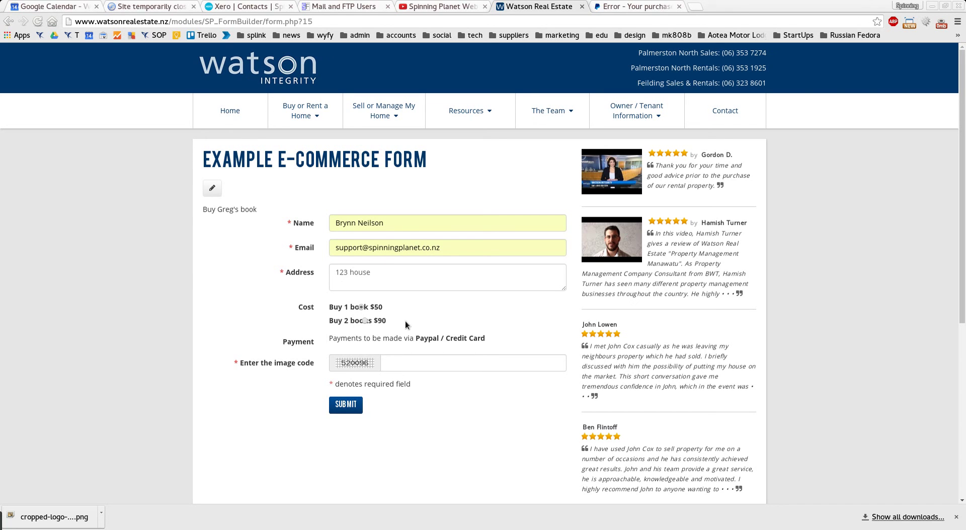
click(407, 363)
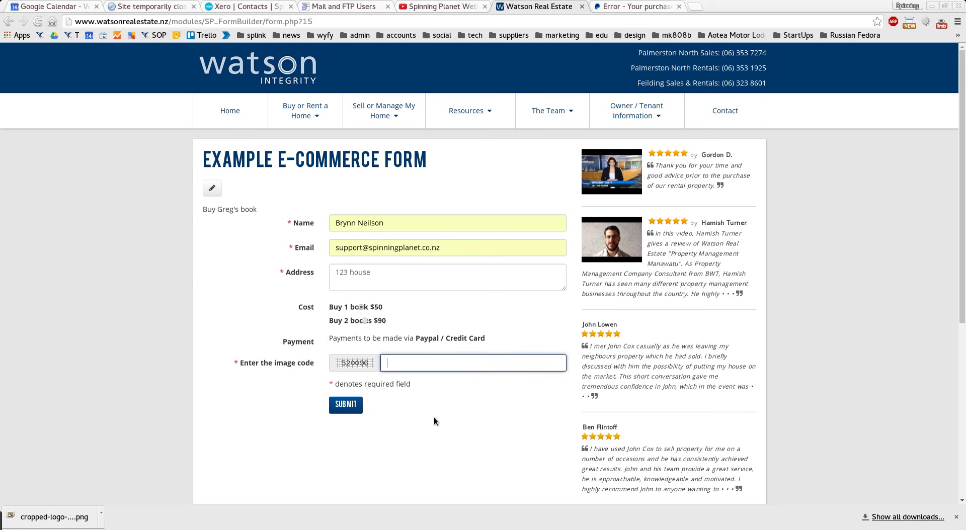
text(52)
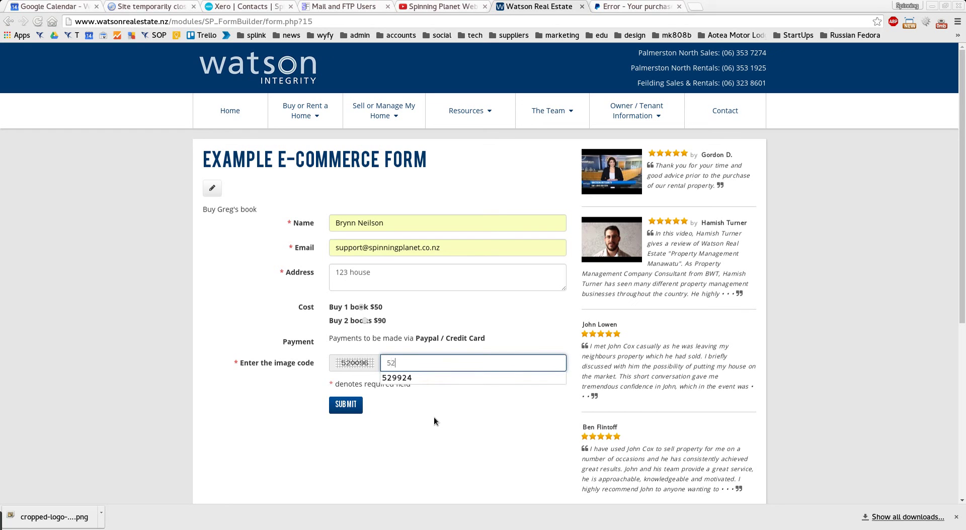
text(0096)
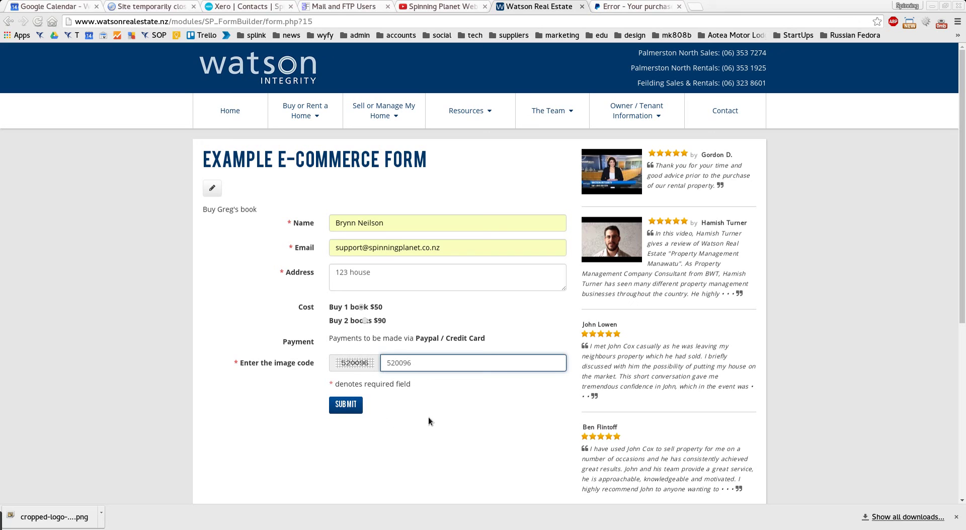
- Submit the order form and choose to pay with a credit or debit card on PayPal
click(353, 411)
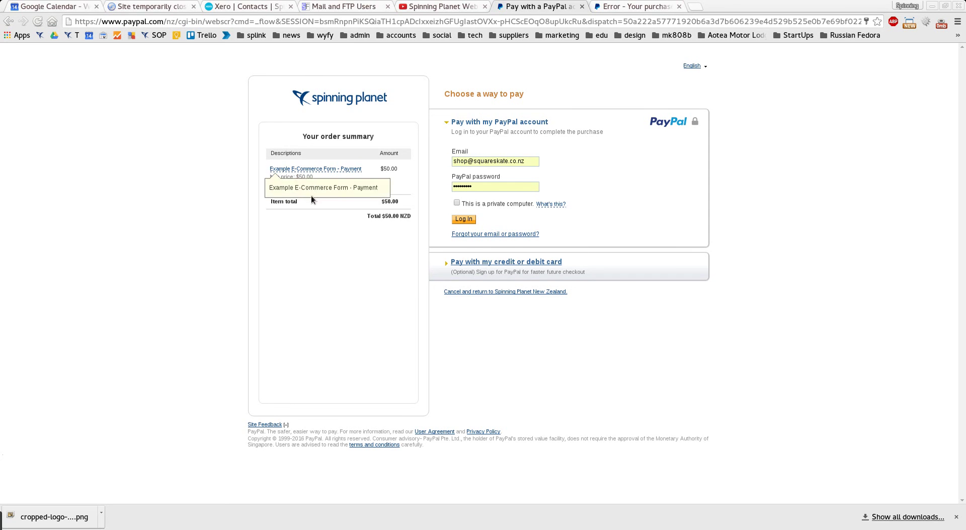
click(543, 260)
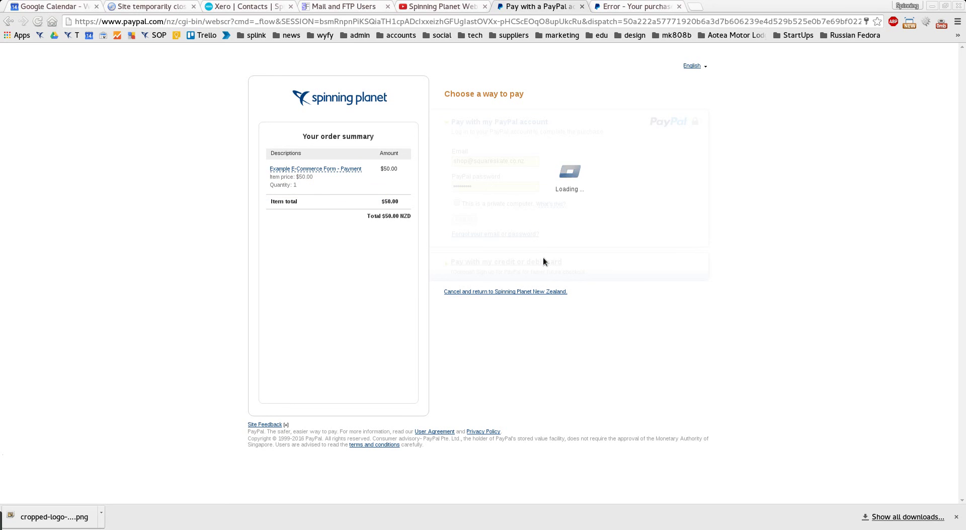